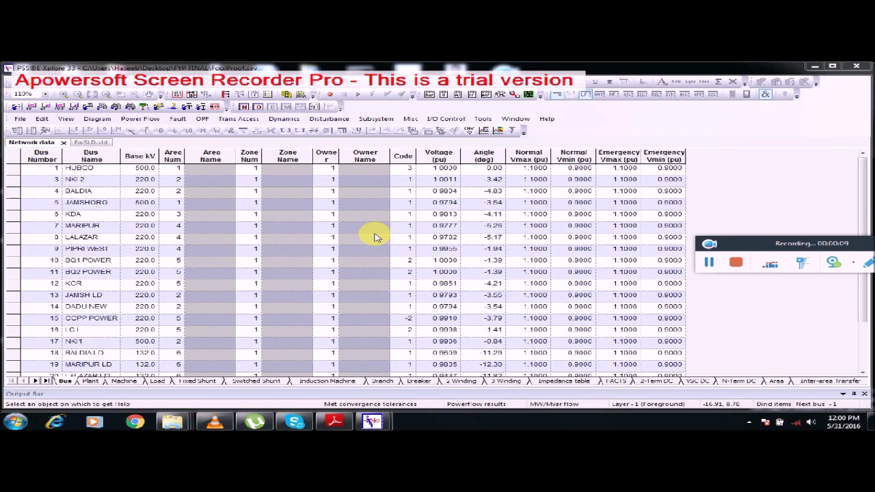
- Review the network data tables for buses, plants, machines, loads, fixed and switched shunts, and two-winding transformers
left_click(210, 262)
scroll(210, 262, "down", 2)
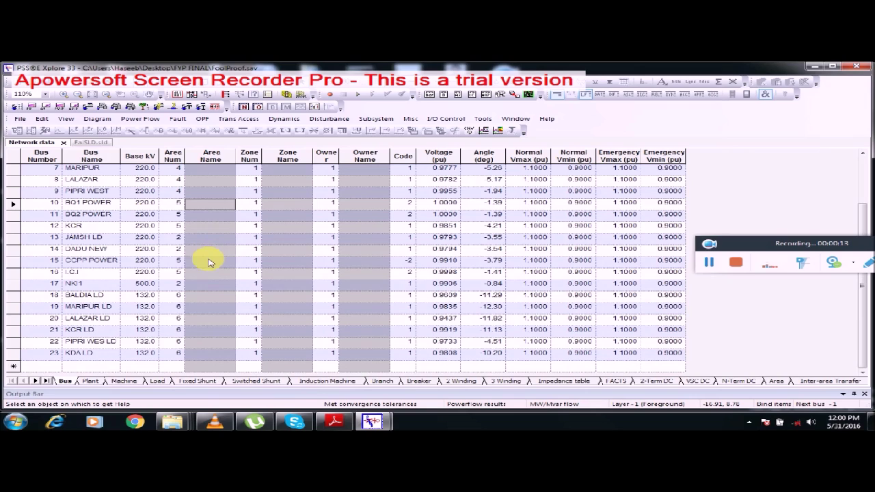
left_click(91, 381)
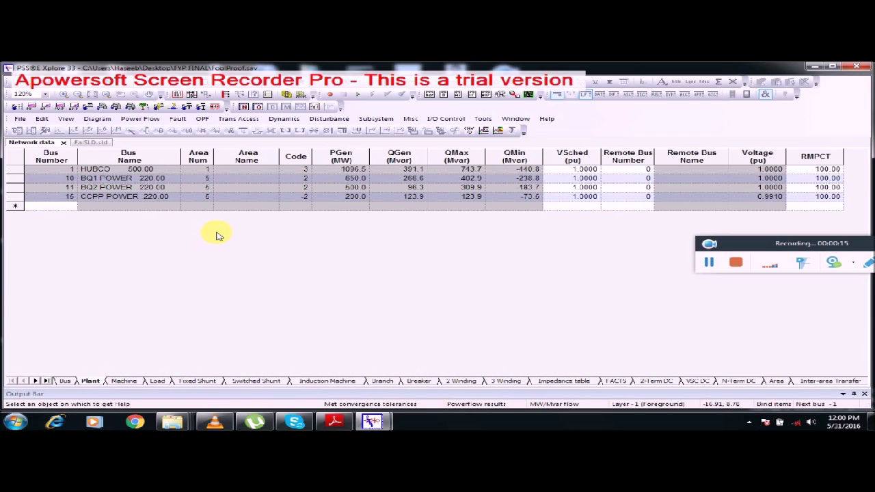
left_click(128, 383)
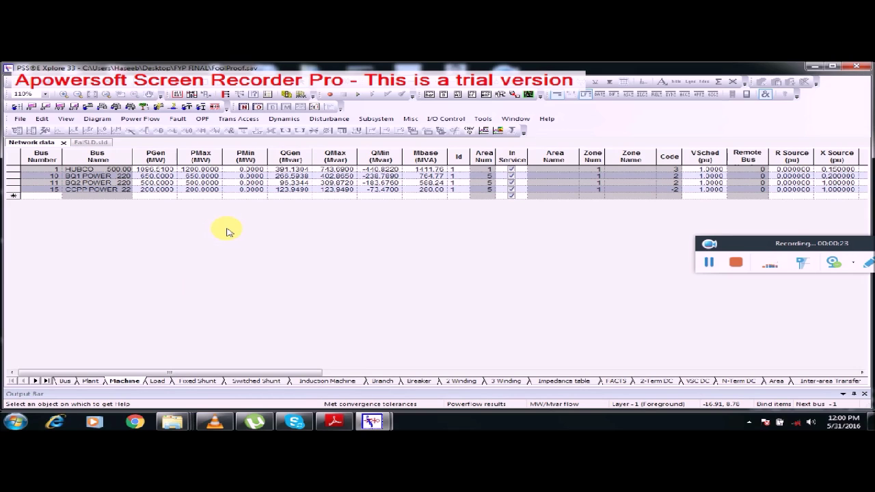
left_click(170, 381)
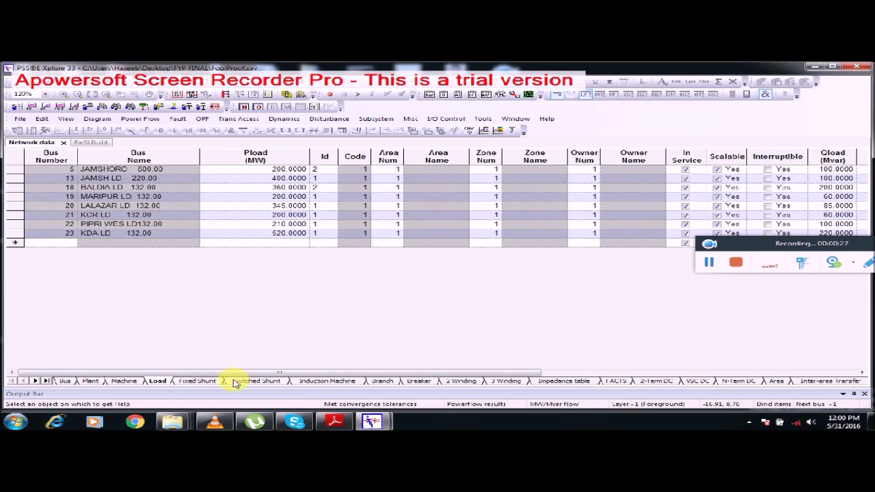
left_click(205, 381)
left_click(254, 381)
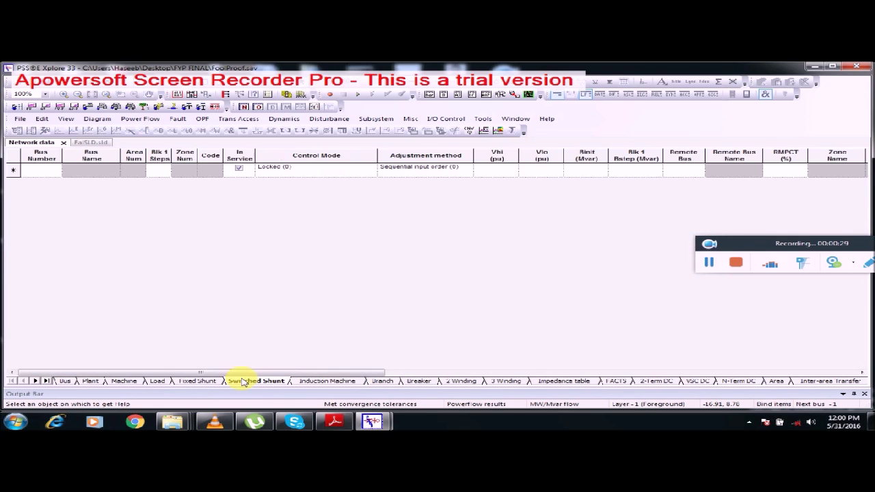
left_click(463, 381)
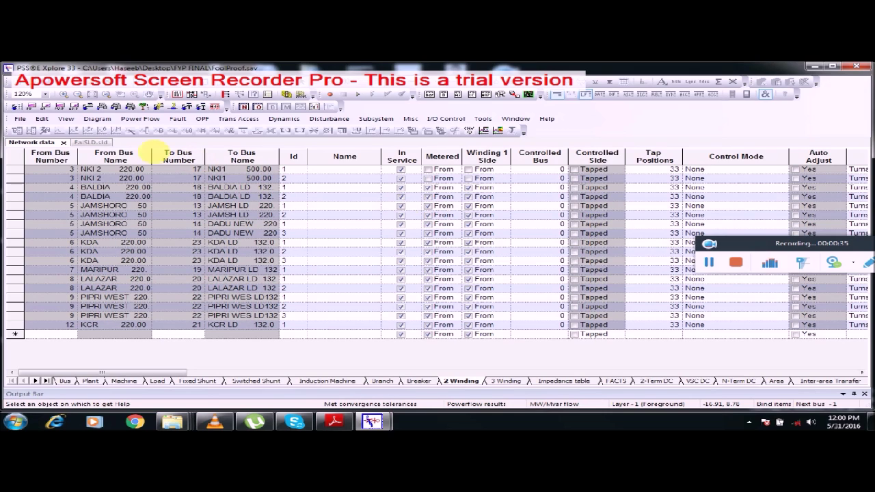
- Open the network's single-line diagram and examine the area around the HUBCO, NKI and KDA buses up close
left_click(103, 143)
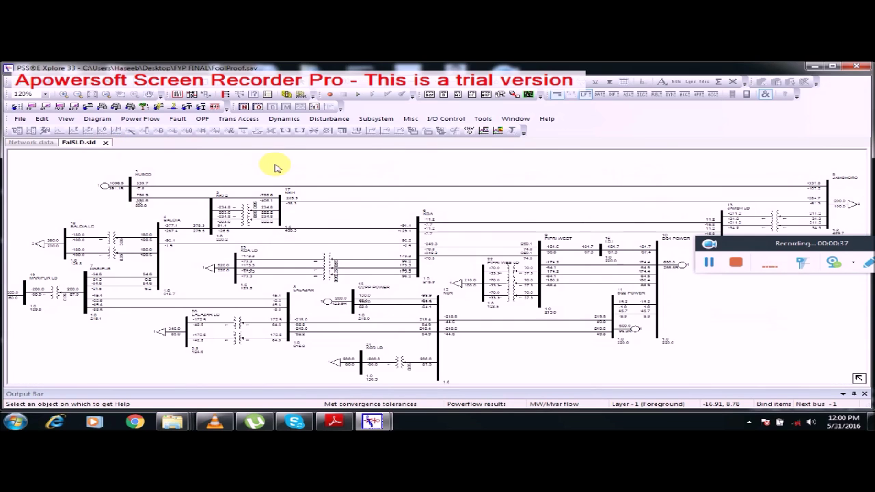
left_click_drag(789, 253, 837, 360)
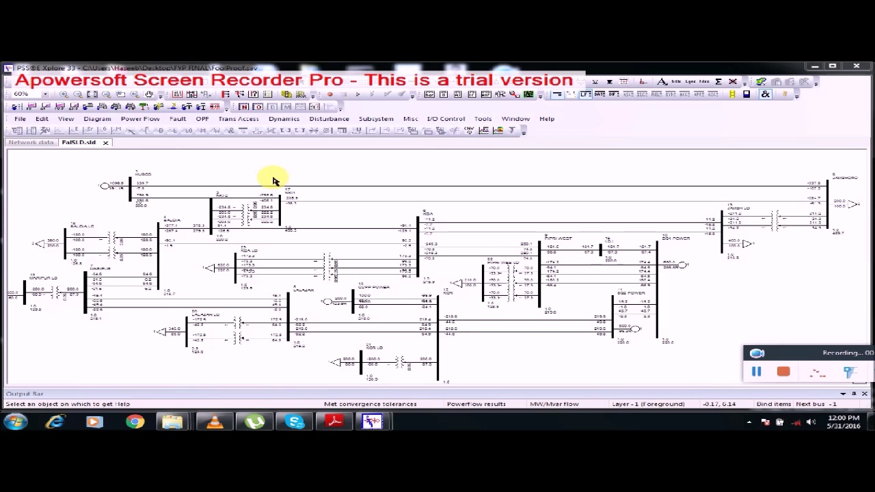
scroll(269, 180, "up", 3)
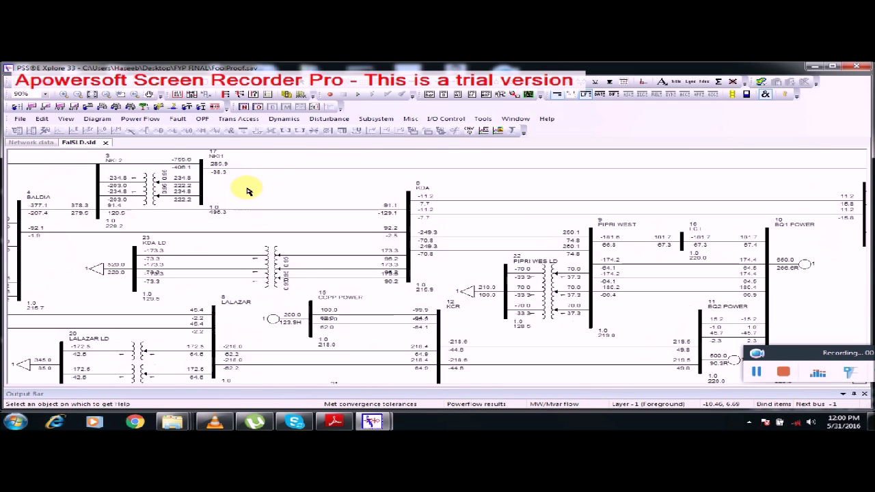
left_click_drag(330, 211, 390, 249)
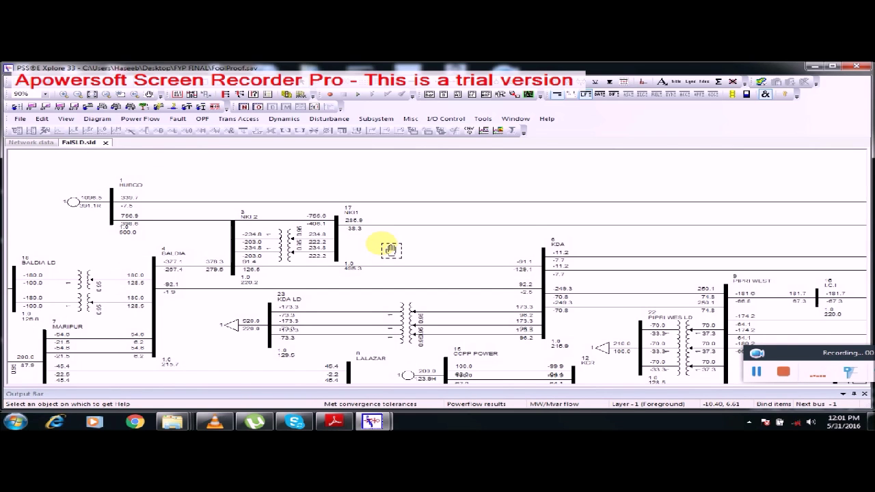
left_click_drag(391, 250, 397, 239)
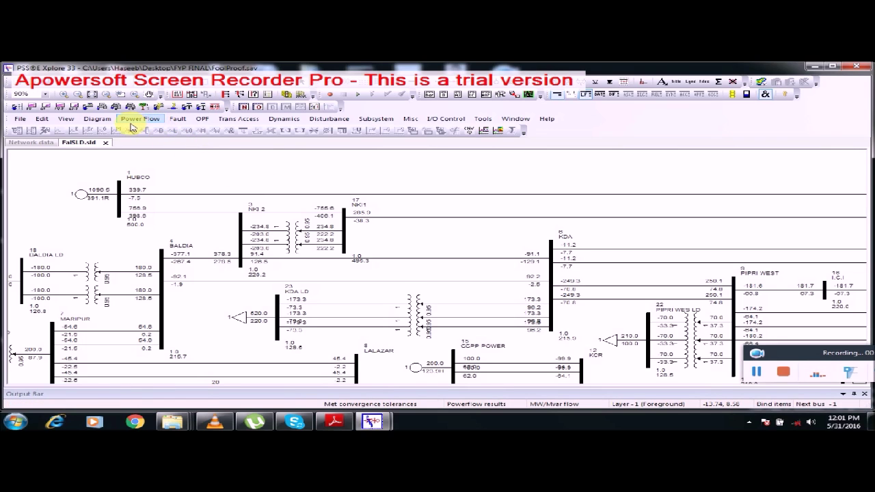
- Solve the power flow with fixed slope decoupled Newton-Raphson and flat start enabled, and close the solution dialog
left_click(91, 113)
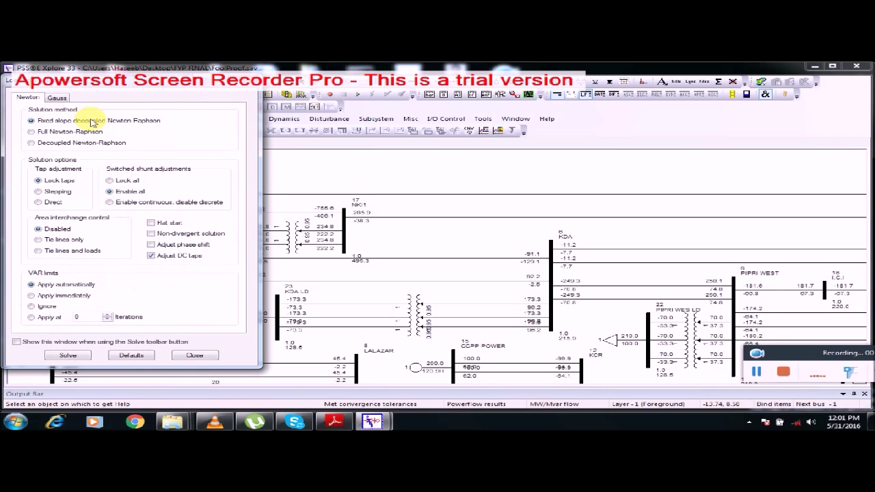
left_click(153, 224)
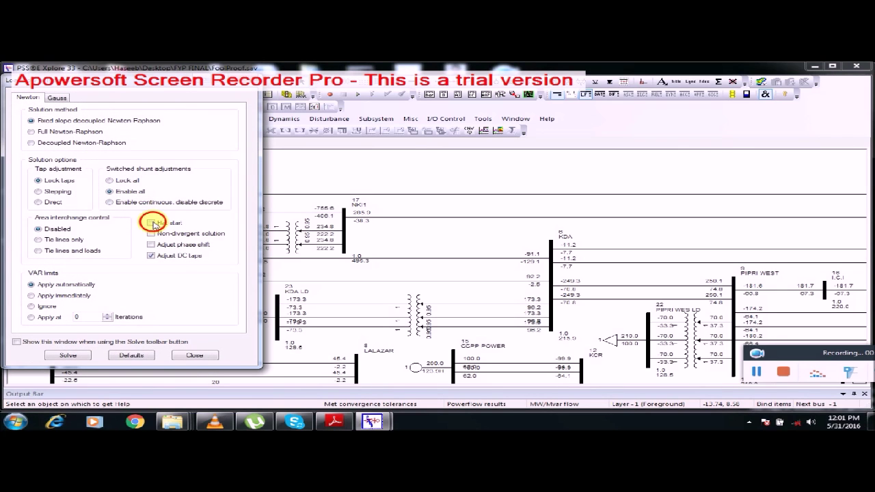
left_click(87, 356)
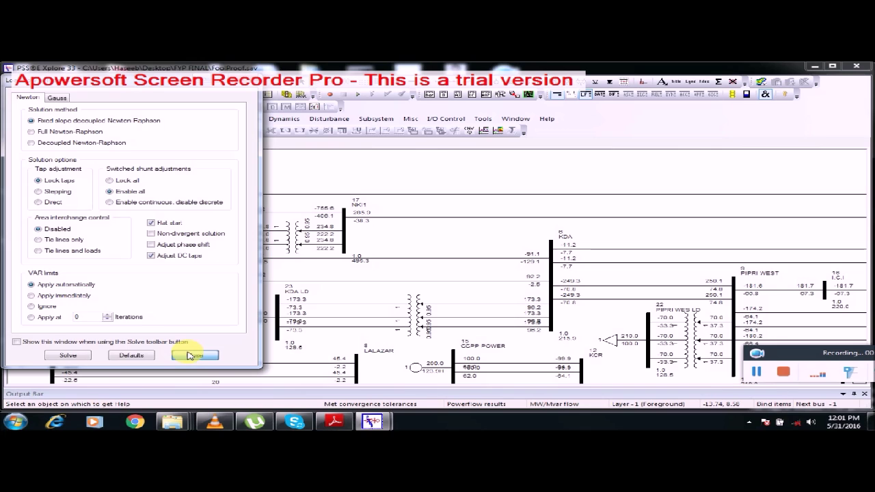
left_click(192, 356)
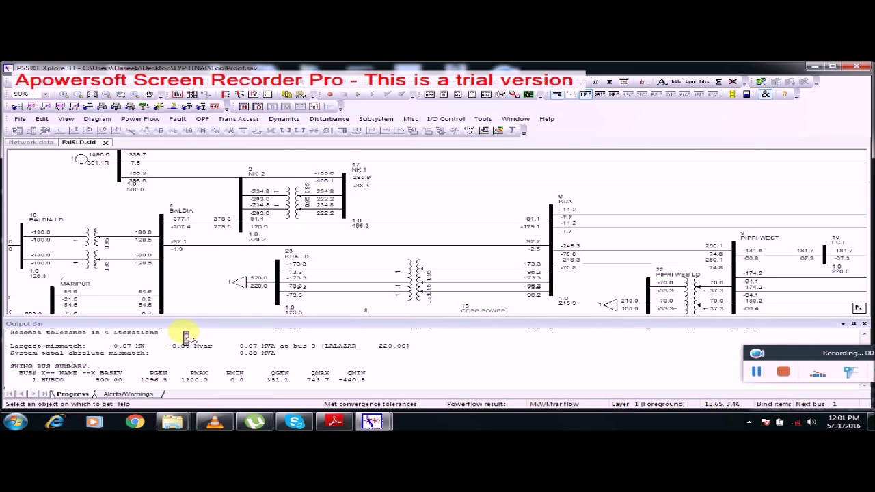
- Examine the power flow solution report for the iteration history, bus mismatches and swing bus summary
left_click(186, 346)
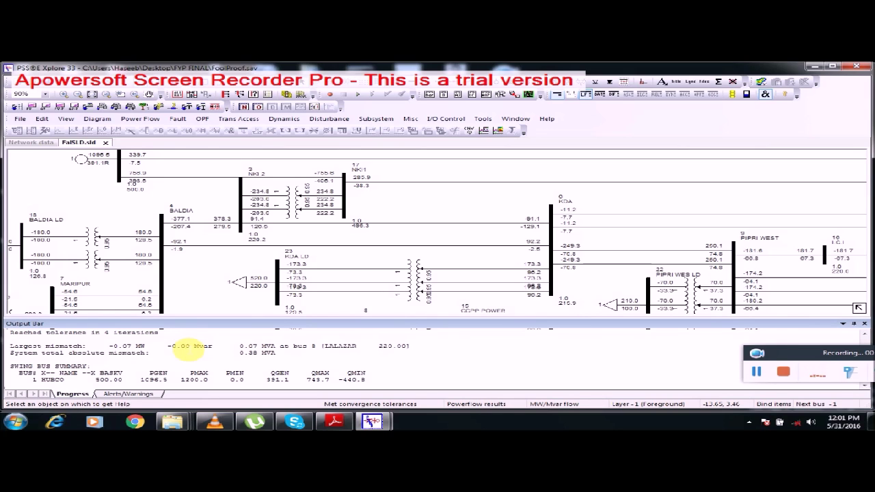
scroll(518, 357, "up", 1)
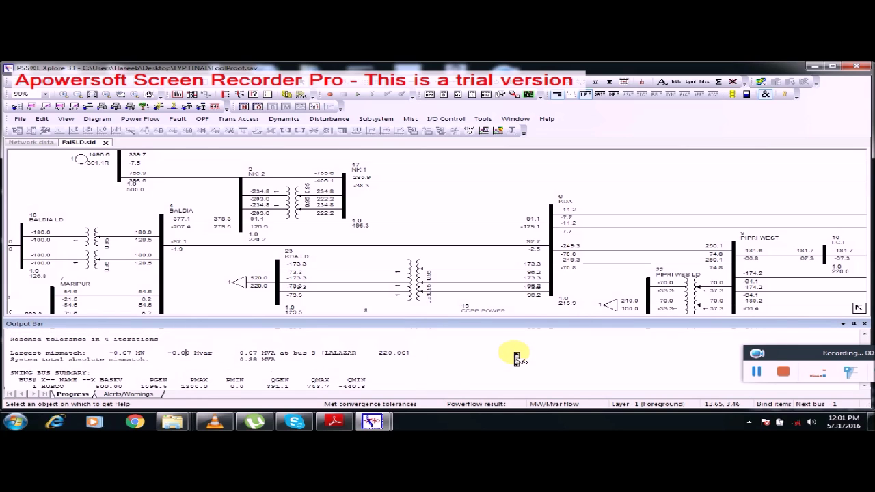
scroll(518, 357, "up", 5)
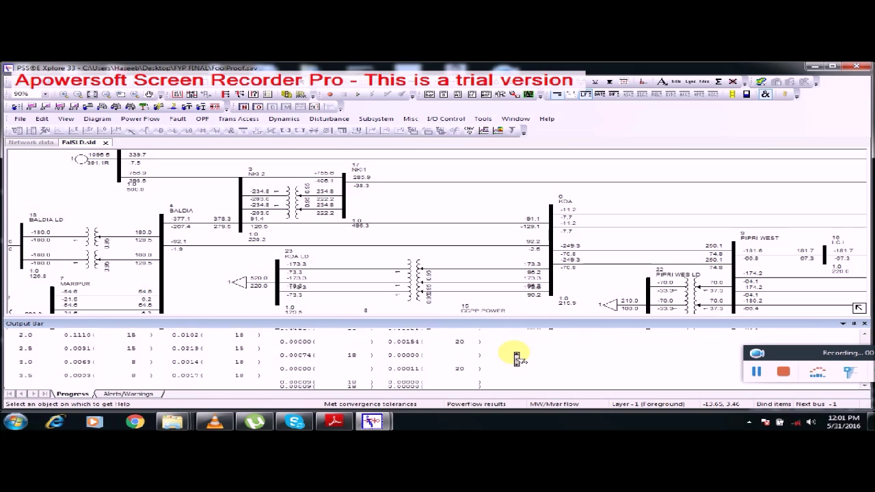
scroll(518, 357, "down", 6)
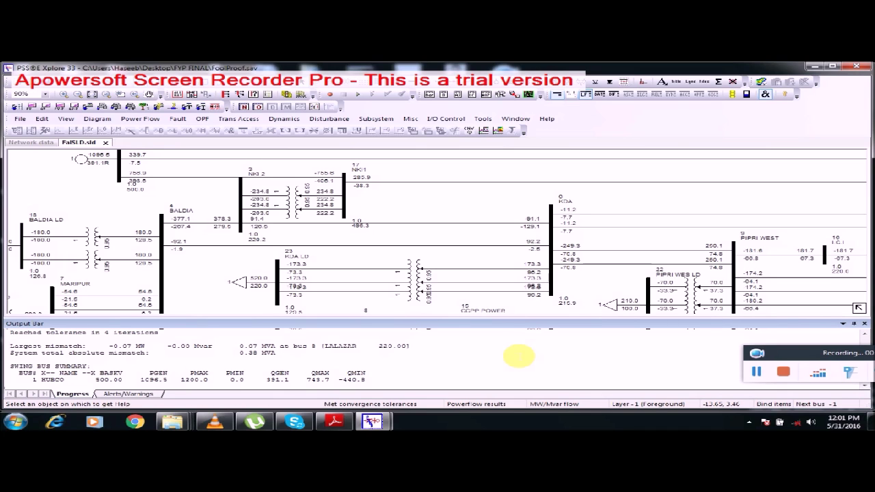
left_click(761, 373)
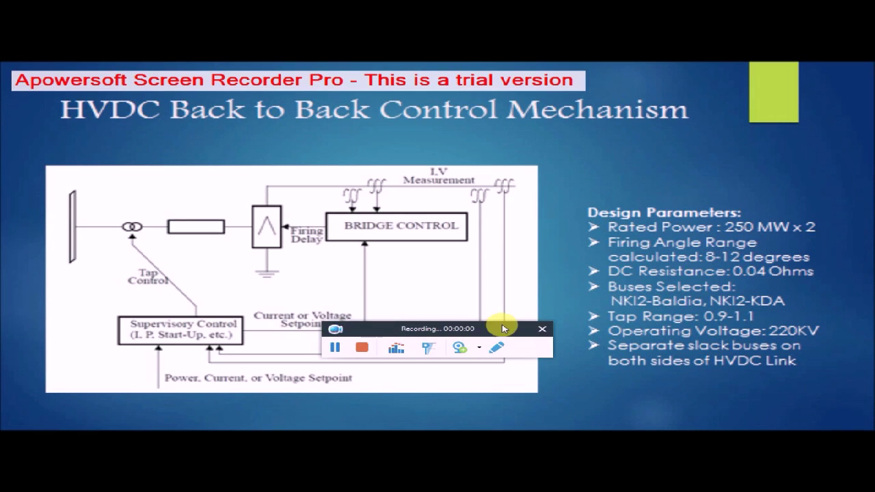
left_click_drag(454, 319, 653, 392)
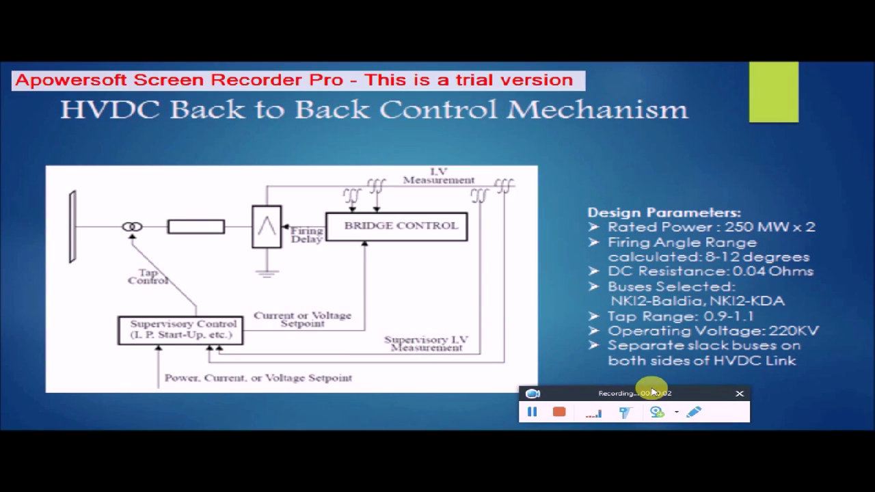
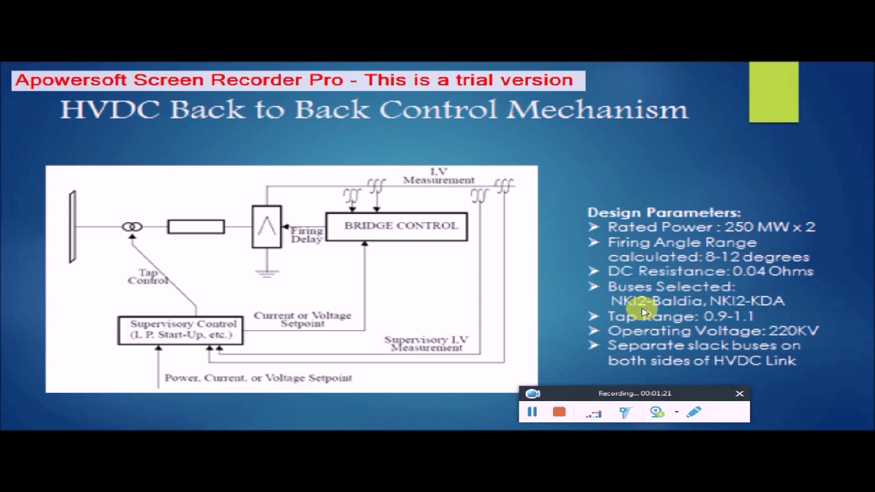
- Leave the slide show for the HVDC project in PSS®E and review the power setpoints and DC resistances of DCLINE1 and DCLINE2
key("Escape")
left_click(859, 66)
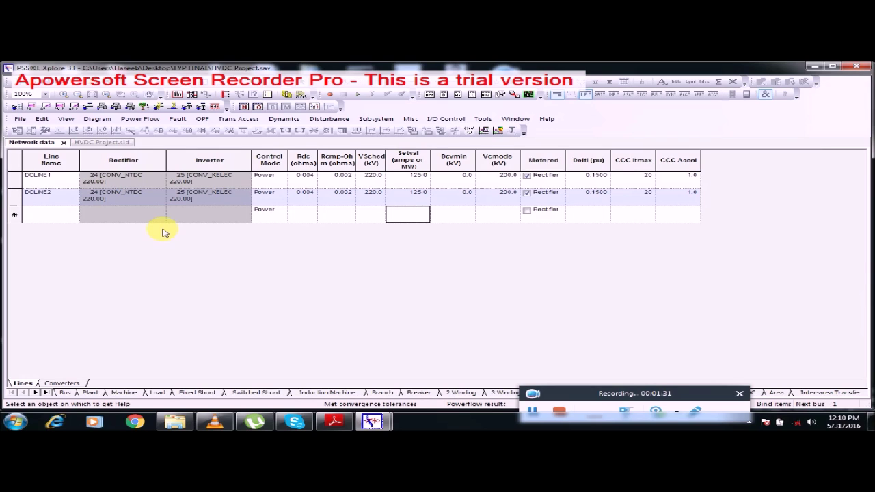
left_click(69, 184)
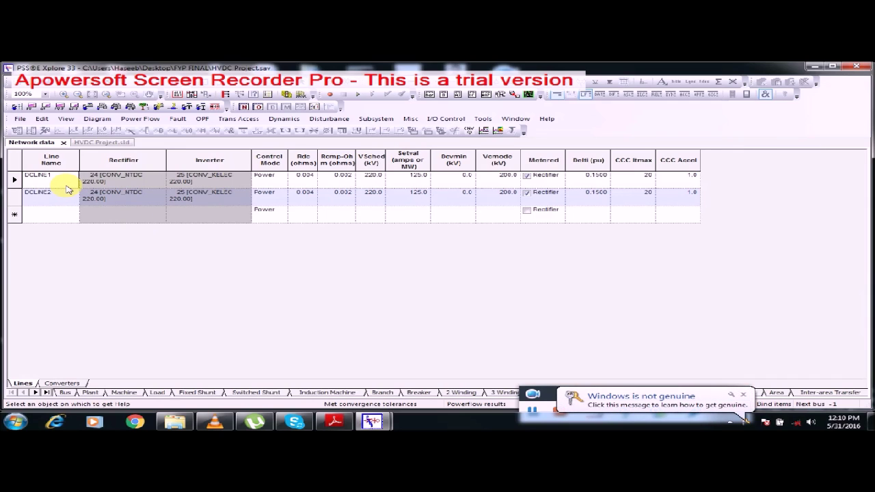
left_click(405, 198)
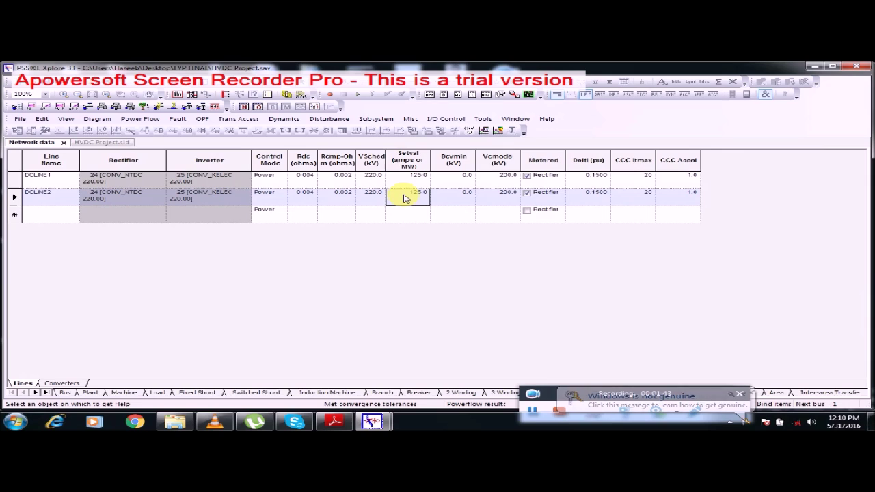
left_click(301, 181)
double_click(303, 192)
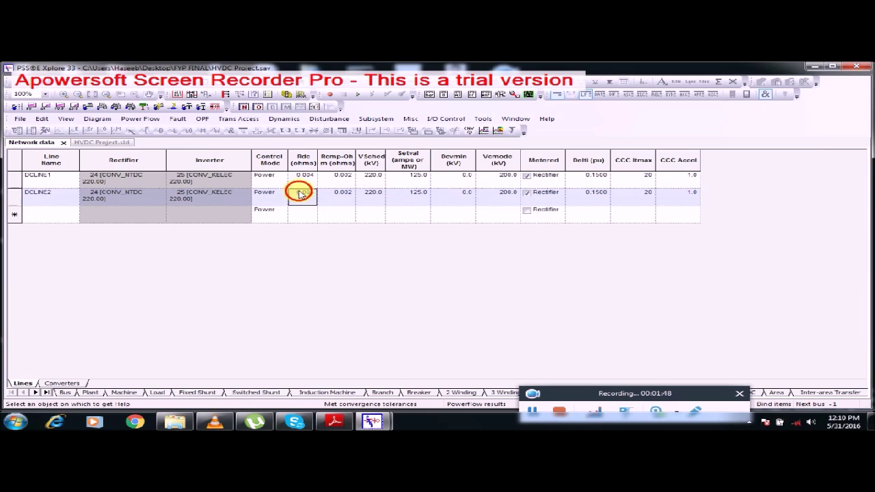
left_click(303, 212)
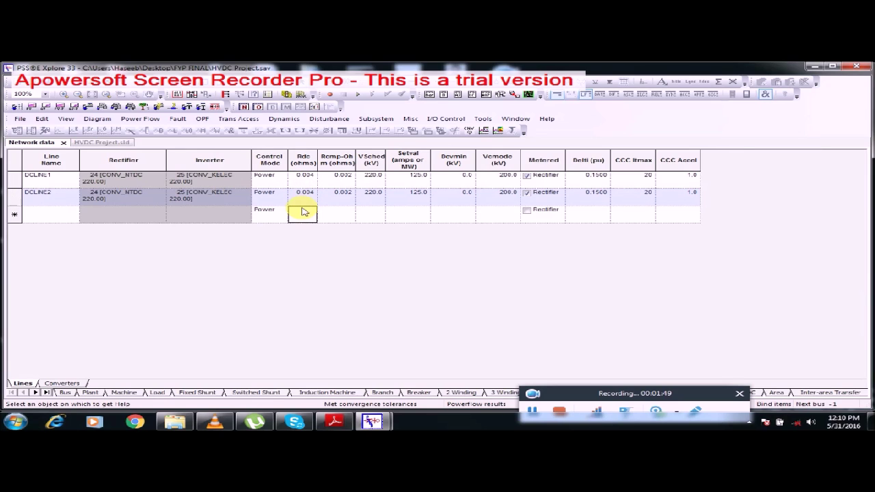
- Display the converters for DCLINE2 and review the rectifier's bus, firing angle limits and primary base voltage
left_click(72, 199)
left_click(67, 383)
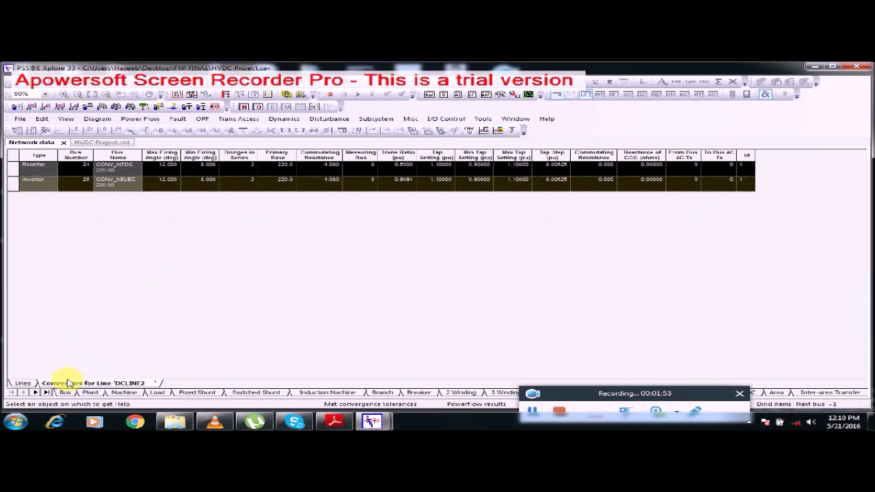
left_click(87, 186)
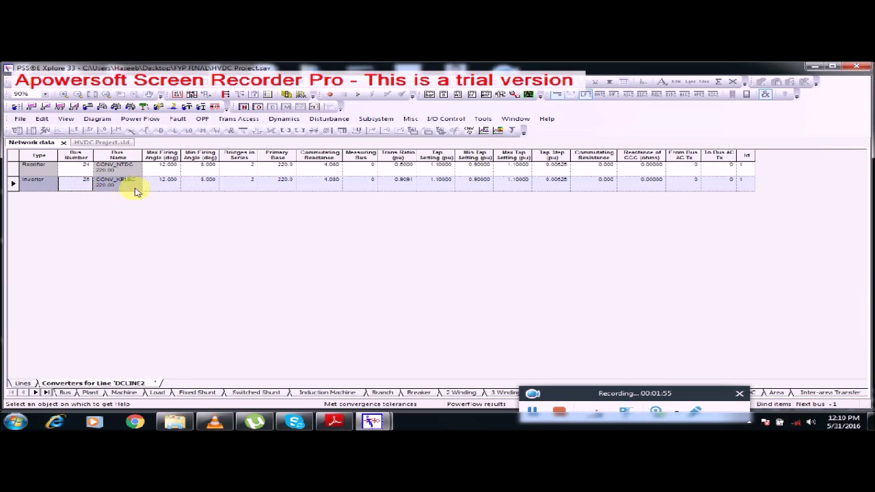
left_click(69, 171)
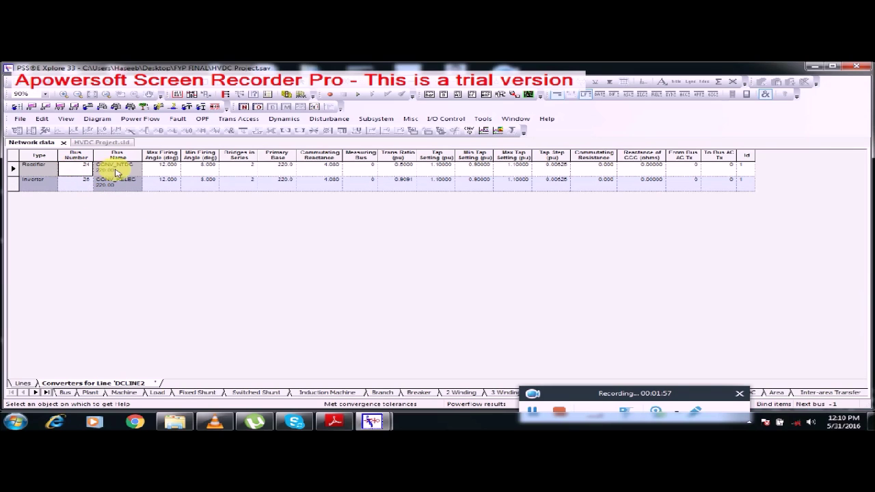
left_click(148, 171)
left_click(210, 172)
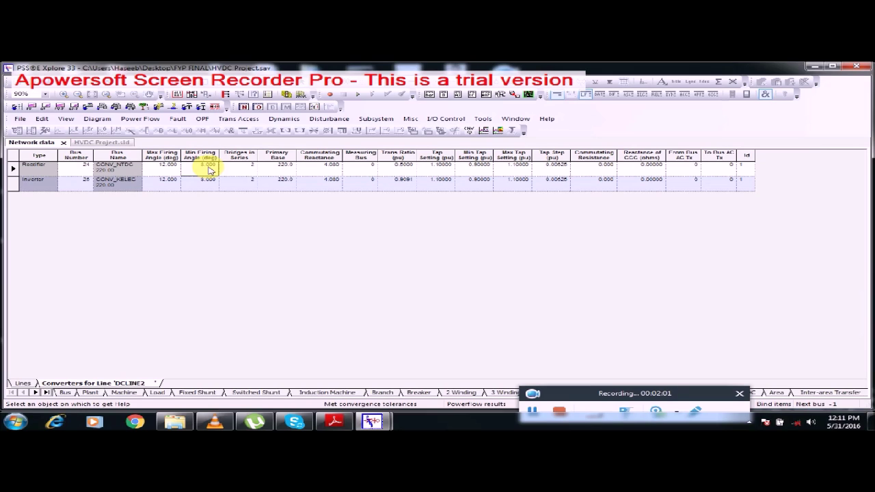
left_click(272, 172)
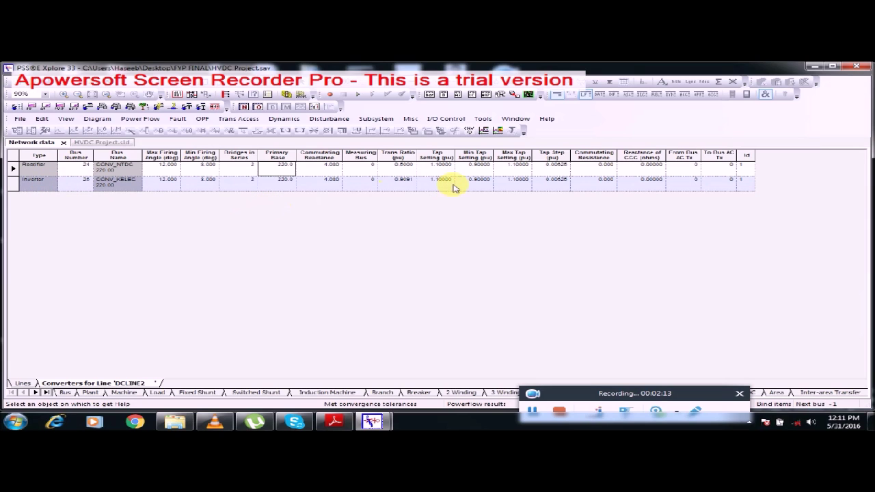
- Open the HVDC Project.sld diagram and inspect the section around the KDA, PIPRI WEST and BQ1 POWER buses
left_click(113, 145)
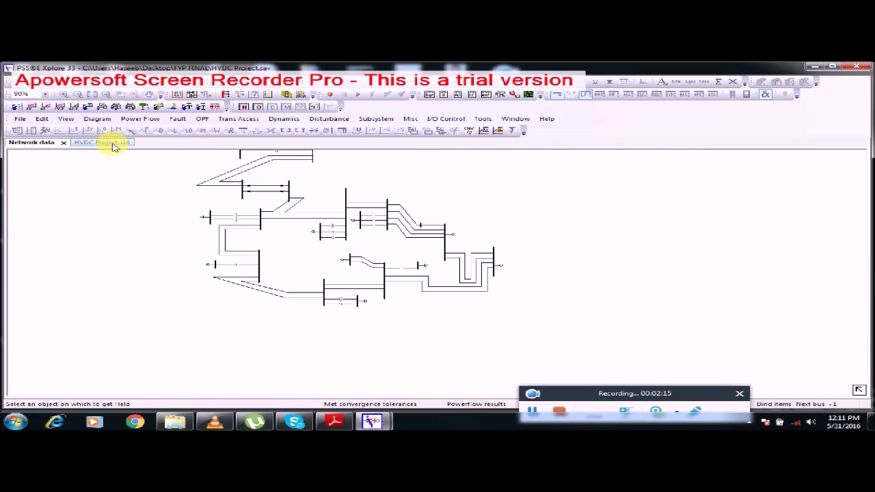
left_click_drag(459, 196, 467, 248)
scroll(455, 254, "up", 5)
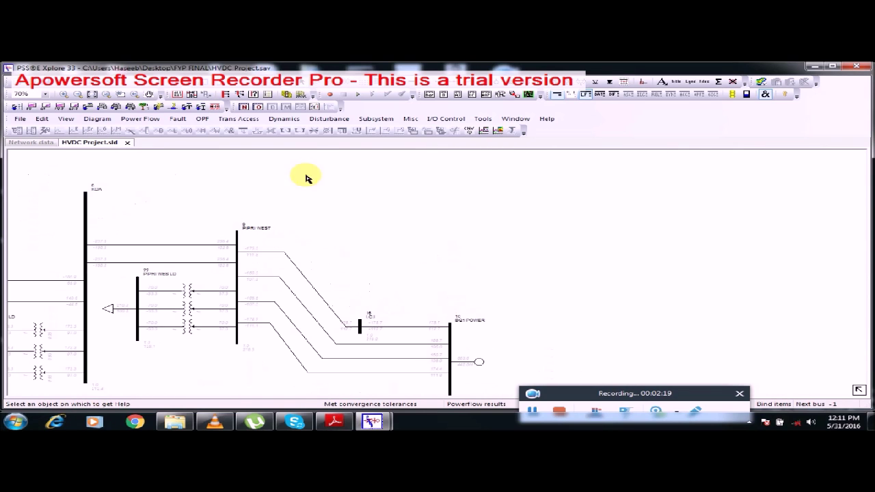
- Solve the HVDC network's power flow with fixed slope decoupled Newton-Raphson, using flat start, locked taps and DC tap adjustment
left_click(90, 110)
left_click(152, 223)
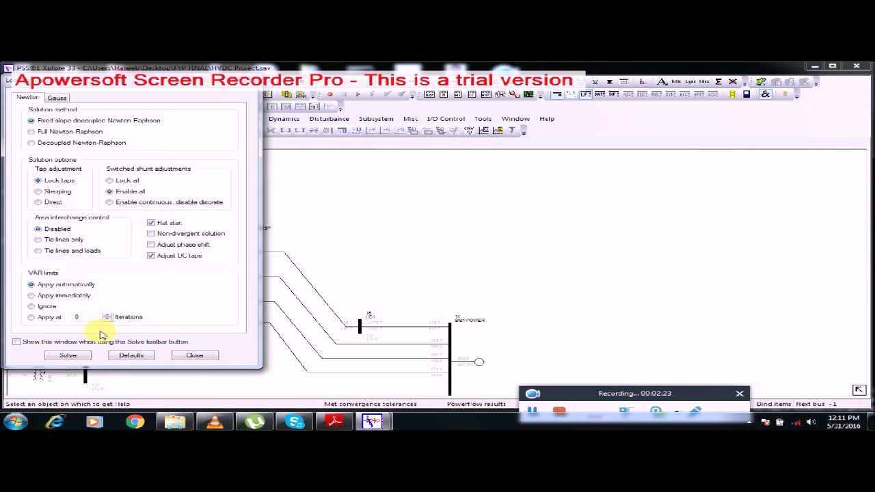
left_click(88, 355)
left_click(202, 355)
- Examine the solved flows on the diagram around the CONV_NTDC and CONV_KELEC converter buses and their connections to BALDIA and KDA
left_click_drag(356, 257, 323, 383)
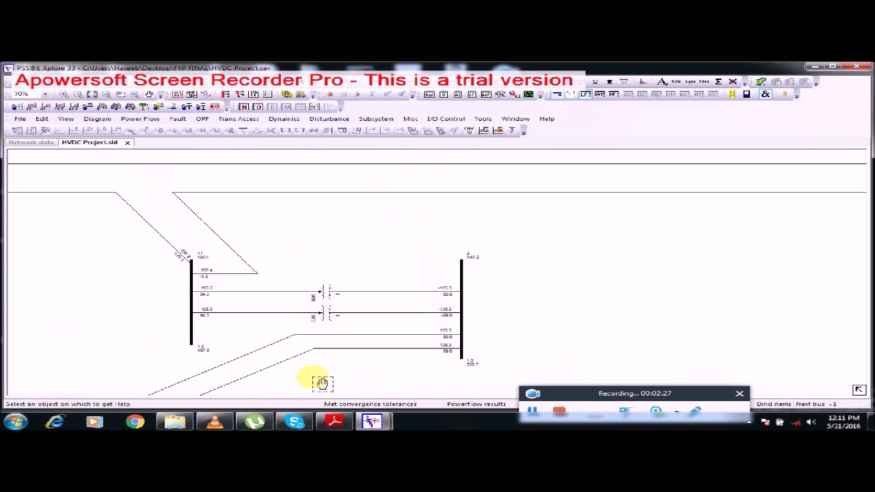
left_click_drag(173, 317, 251, 246)
left_click_drag(376, 342, 376, 333)
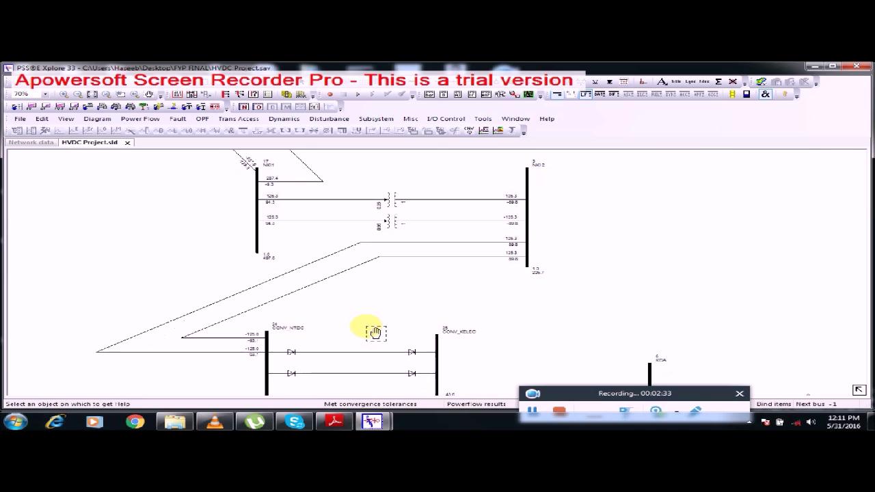
scroll(321, 322, "down", 2)
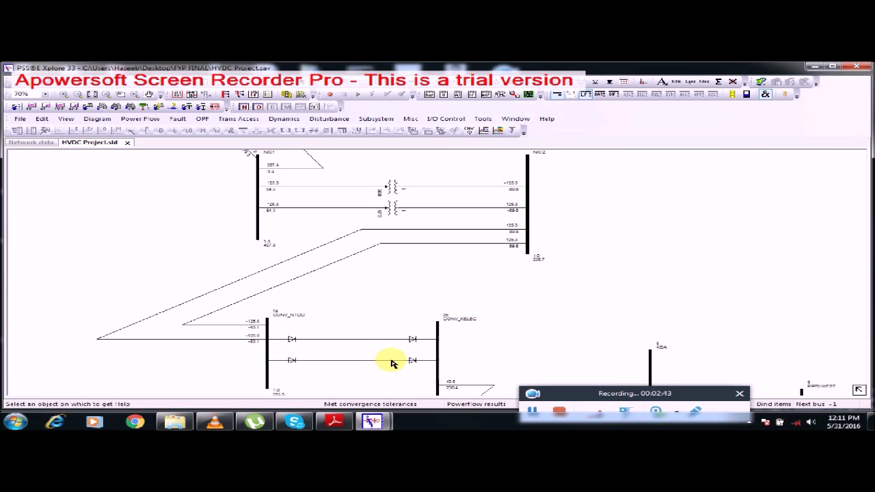
left_click(521, 347)
left_click_drag(521, 347, 371, 283)
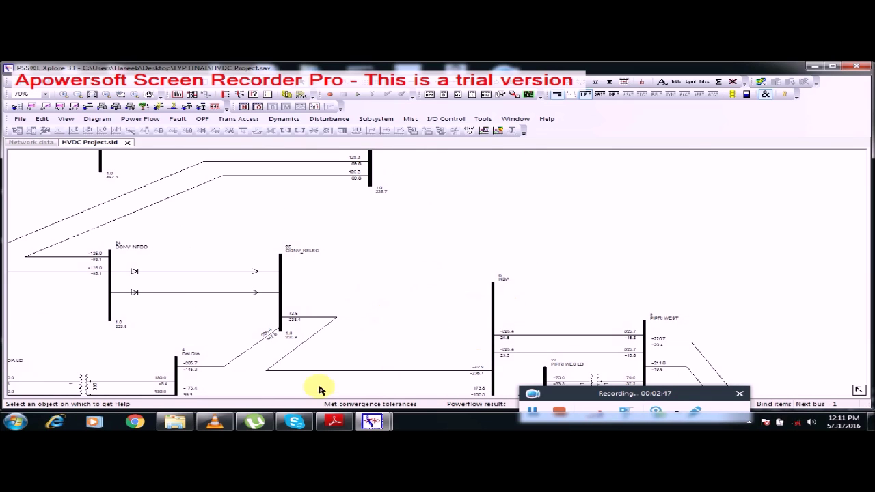
left_click_drag(699, 226, 375, 313)
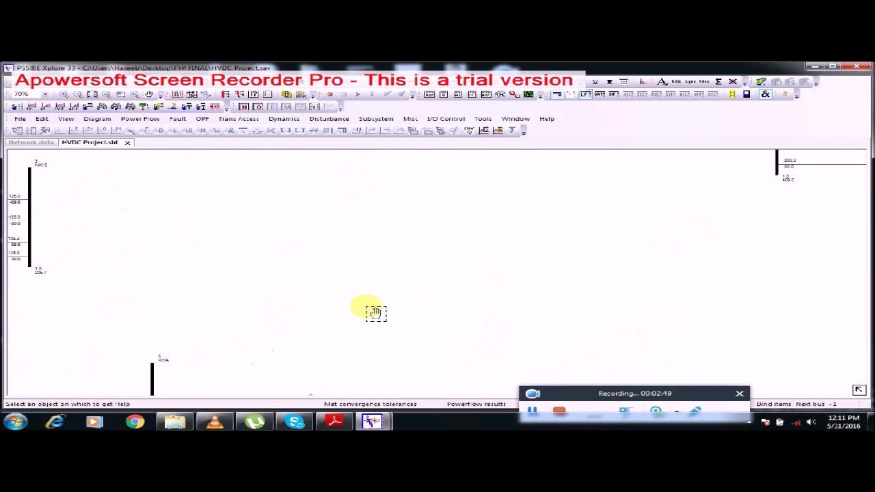
left_click_drag(680, 237, 317, 297)
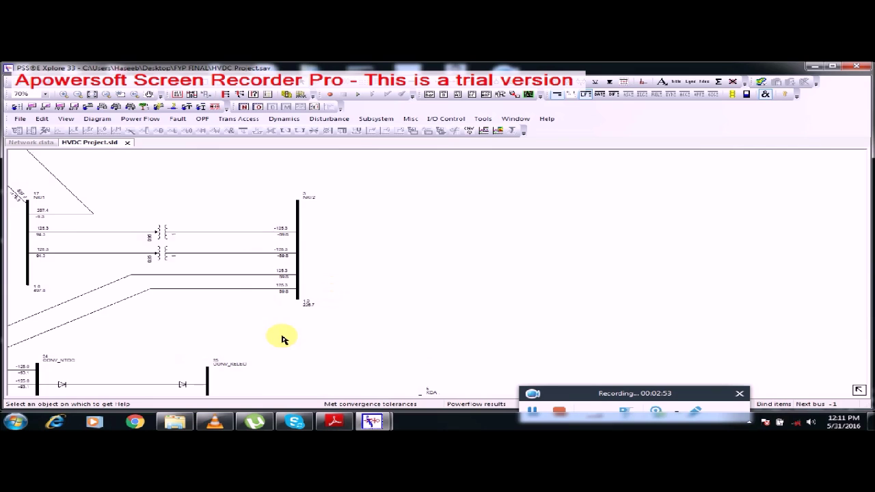
left_click_drag(283, 339, 357, 272)
left_click_drag(356, 335, 319, 253)
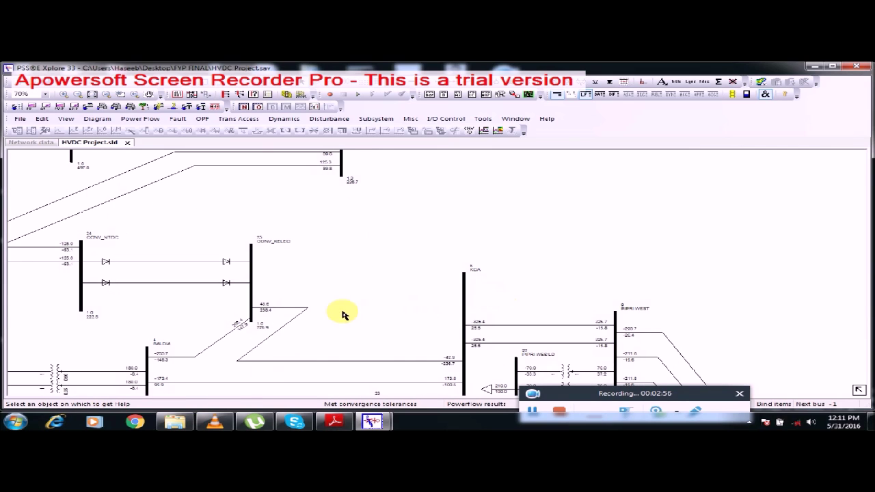
left_click_drag(343, 315, 463, 328)
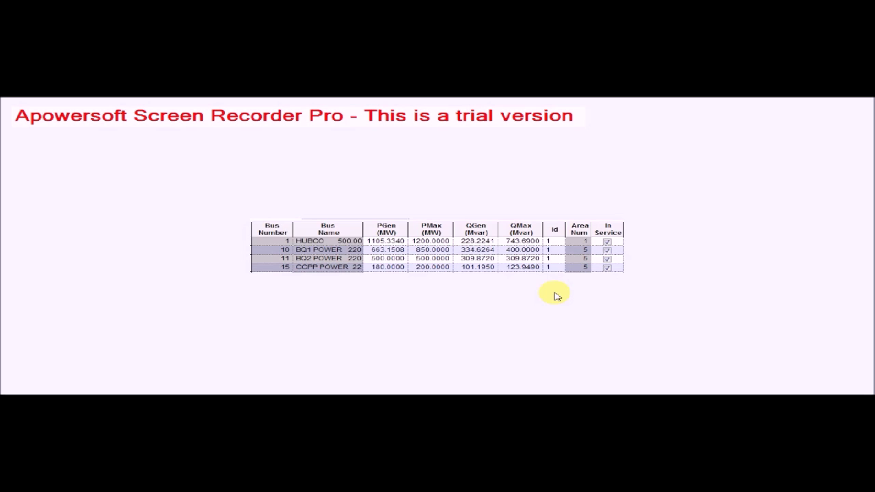
- Advance the slide show from the generator table through the CONV_NTDC and CONV_KELEC converter diagram to the DCLINE2 data record
left_click(538, 229)
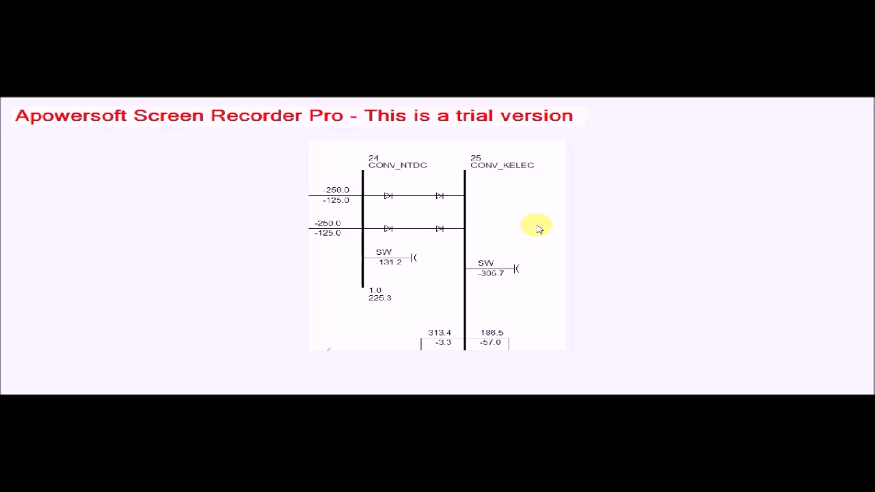
left_click(538, 229)
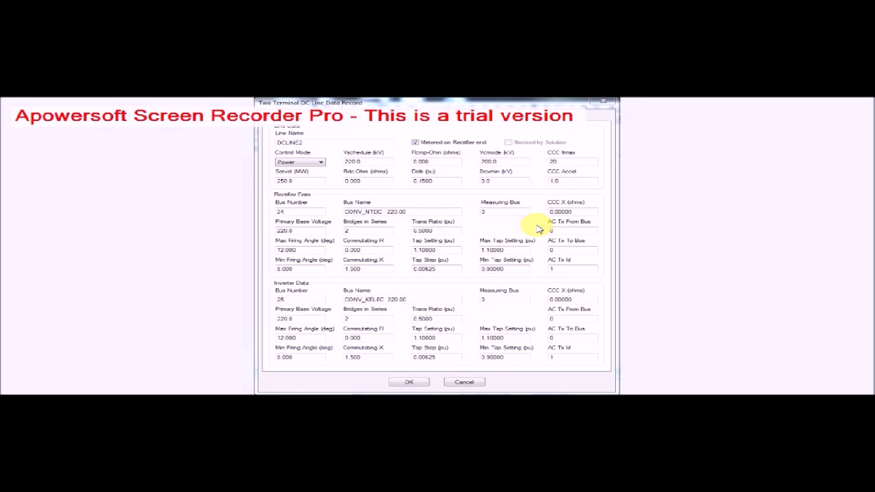